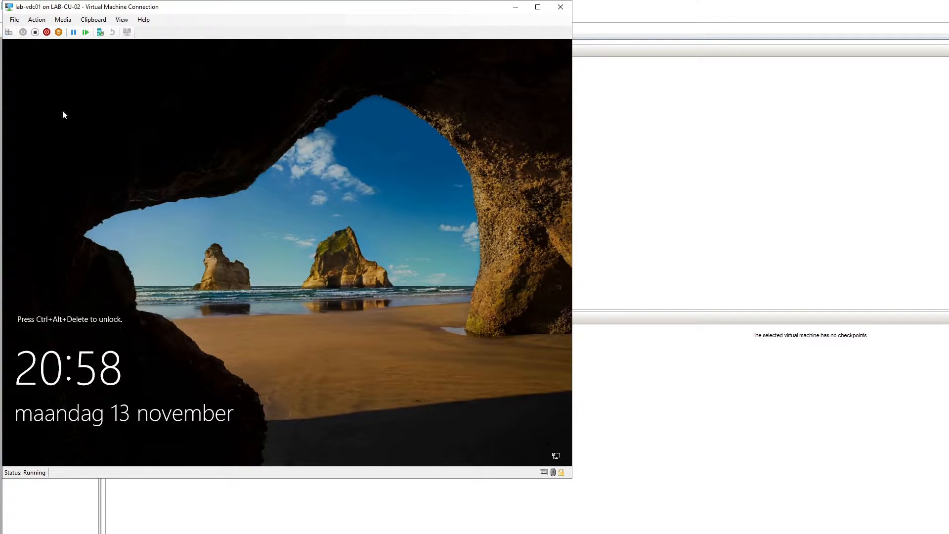
Step: Unlock the lab-vdc01 VM and sign in as the domain administrator with its password
{"action": "key", "text": "ctrl+alt+End"}
{"action": "type", "text": "P"}
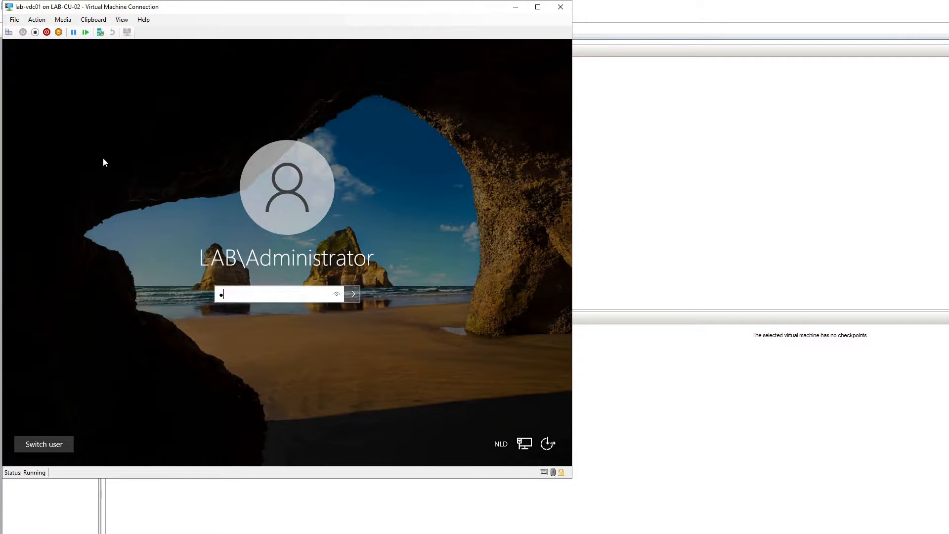
{"action": "type", "text": "••••••"}
{"action": "key", "text": "Return"}
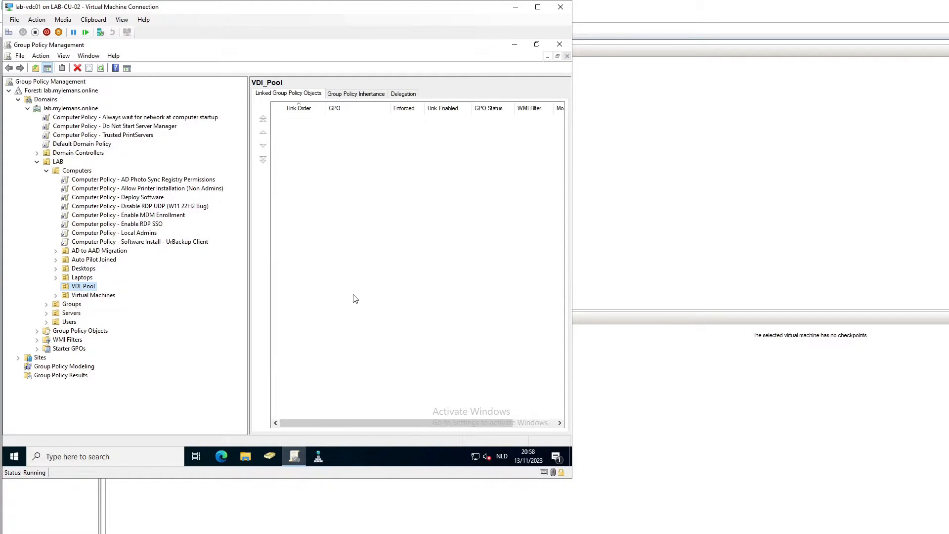
Step: Open the Configure OneDrive SSO GPO's settings report and review its OneDrive policies, including known-folder move
{"action": "left_click", "coordinate": [37, 331]}
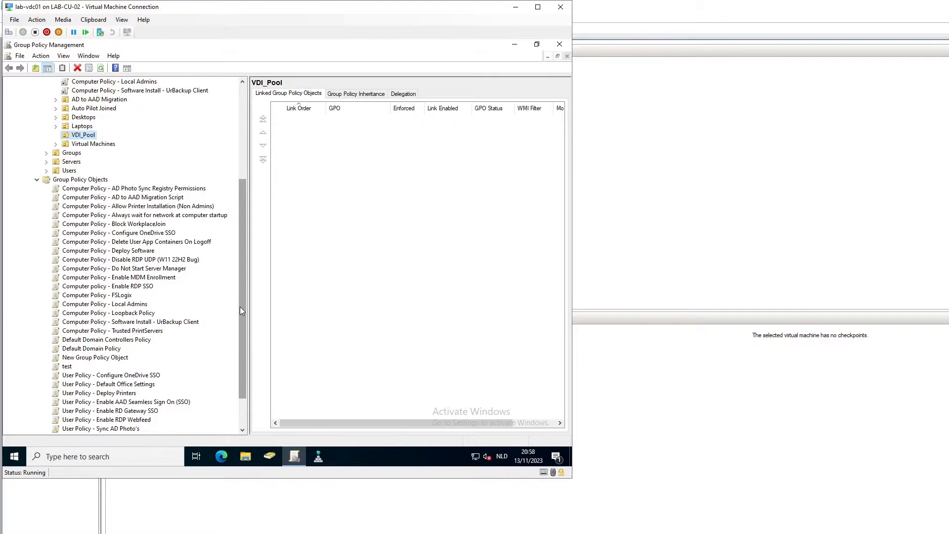
{"action": "left_click", "coordinate": [135, 234]}
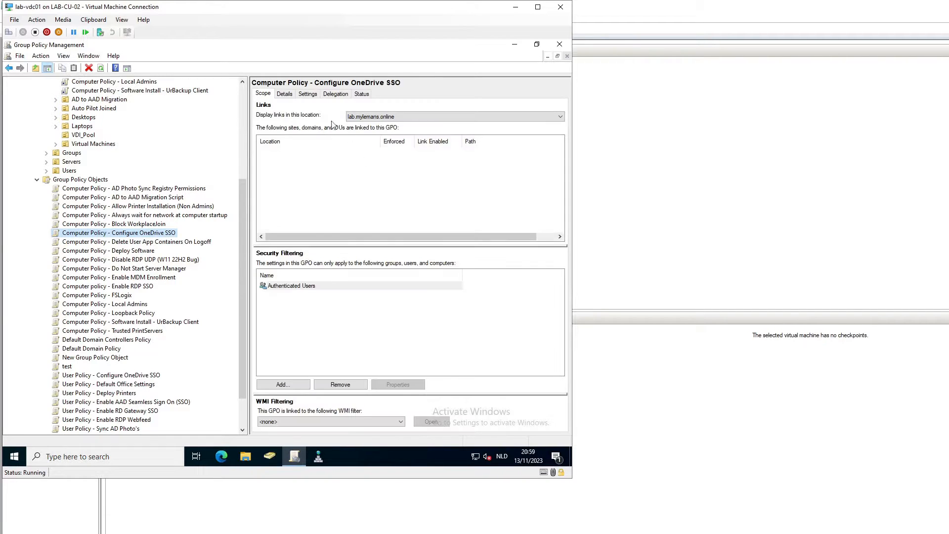
{"action": "left_click", "coordinate": [307, 94]}
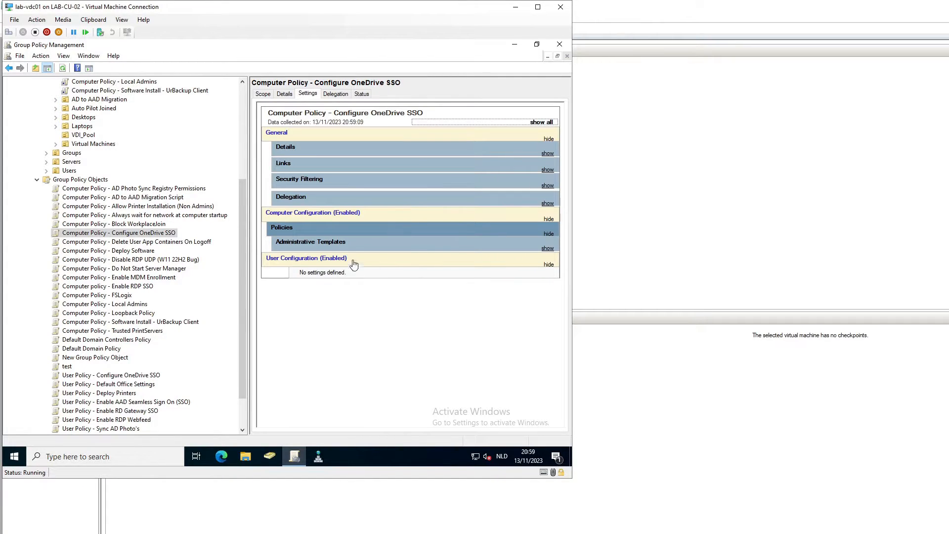
{"action": "left_click", "coordinate": [342, 244]}
{"action": "left_click", "coordinate": [363, 278]}
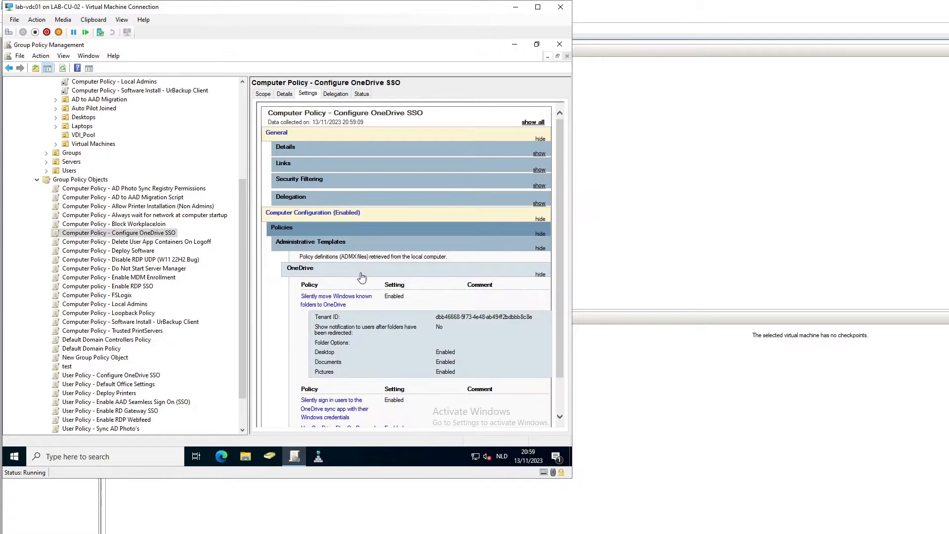
{"action": "left_click_drag", "start_coordinate": [300, 296], "coordinate": [530, 317]}
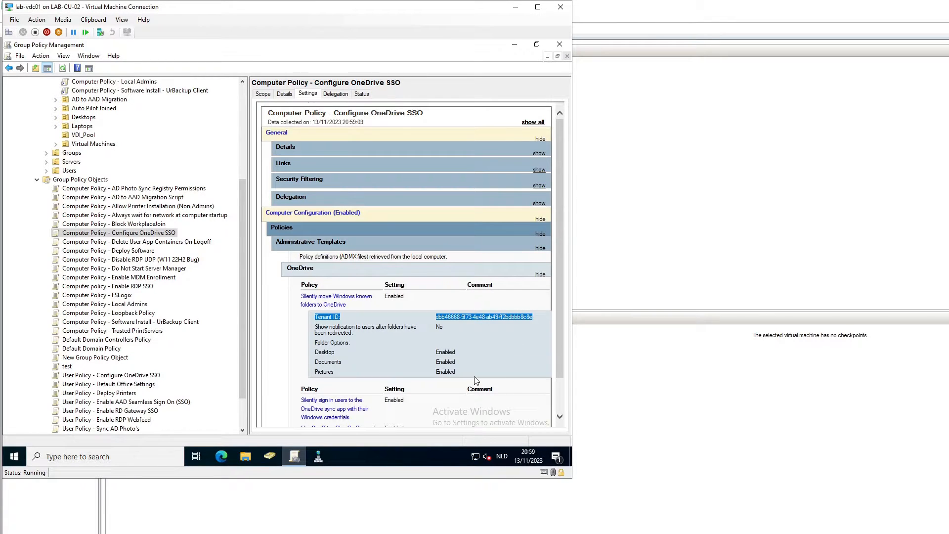
{"action": "scroll", "coordinate": [476, 380], "scroll_direction": "down", "scroll_amount": 1}
{"action": "left_click_drag", "start_coordinate": [300, 359], "coordinate": [406, 390]}
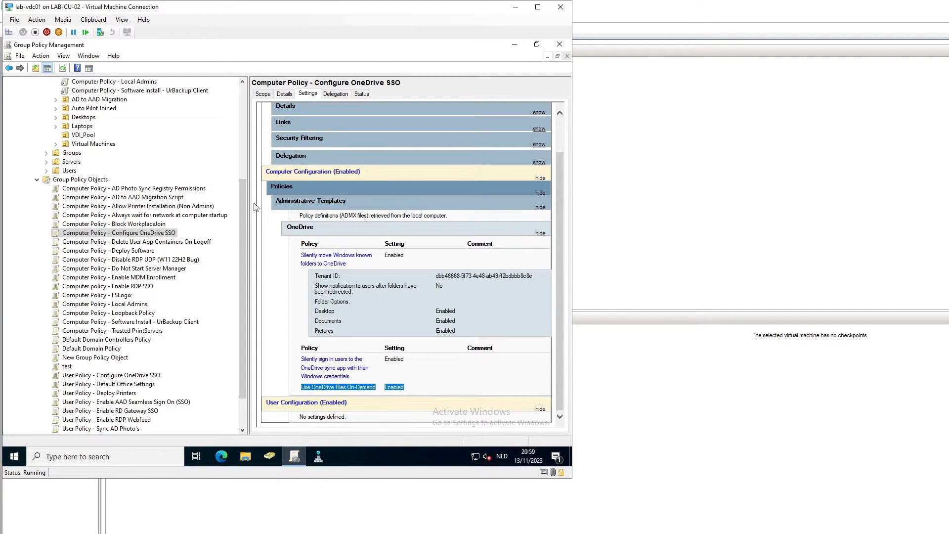
Step: Expand Servers > RDS > RDS Hosts and link the Configure OneDrive SSO GPO to RDS Hosts
{"action": "left_click", "coordinate": [262, 95]}
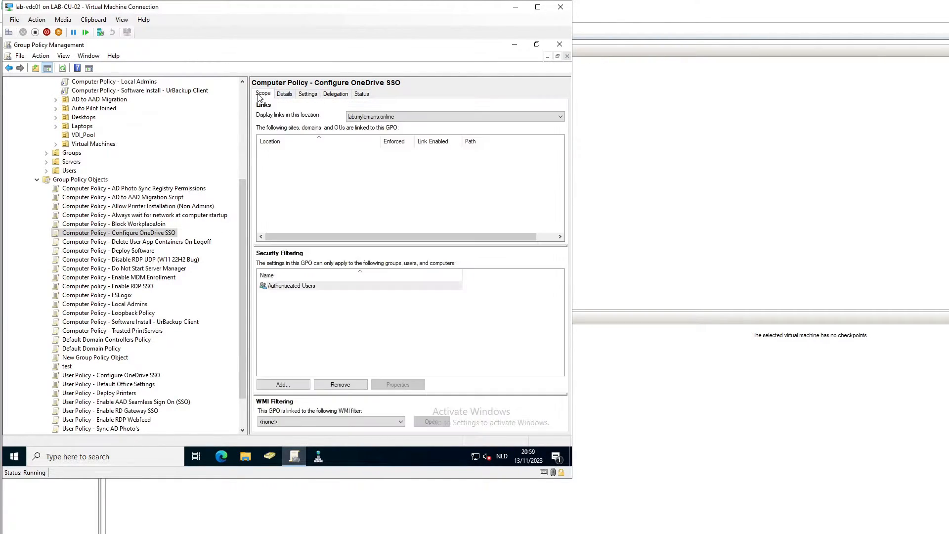
{"action": "left_click_drag", "start_coordinate": [238, 231], "coordinate": [245, 186]}
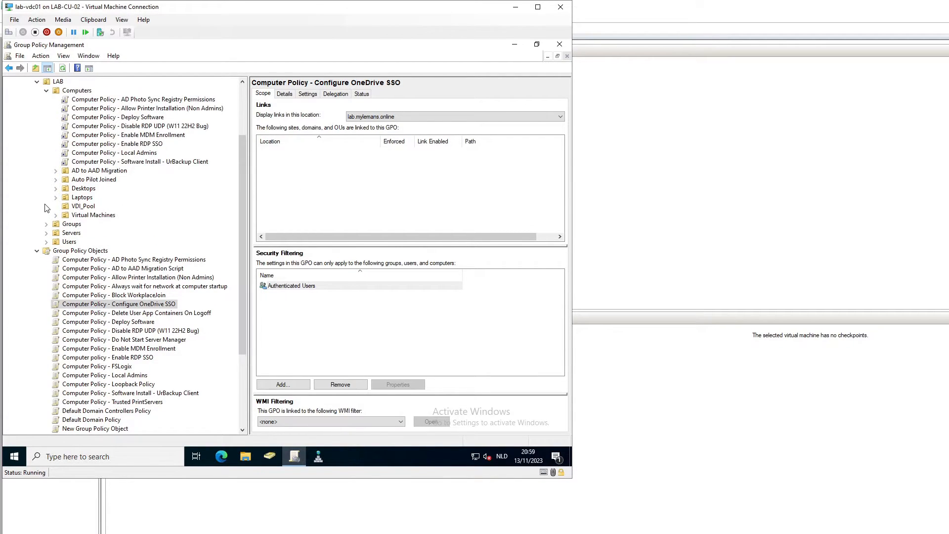
{"action": "left_click", "coordinate": [46, 233]}
{"action": "left_click", "coordinate": [56, 252]}
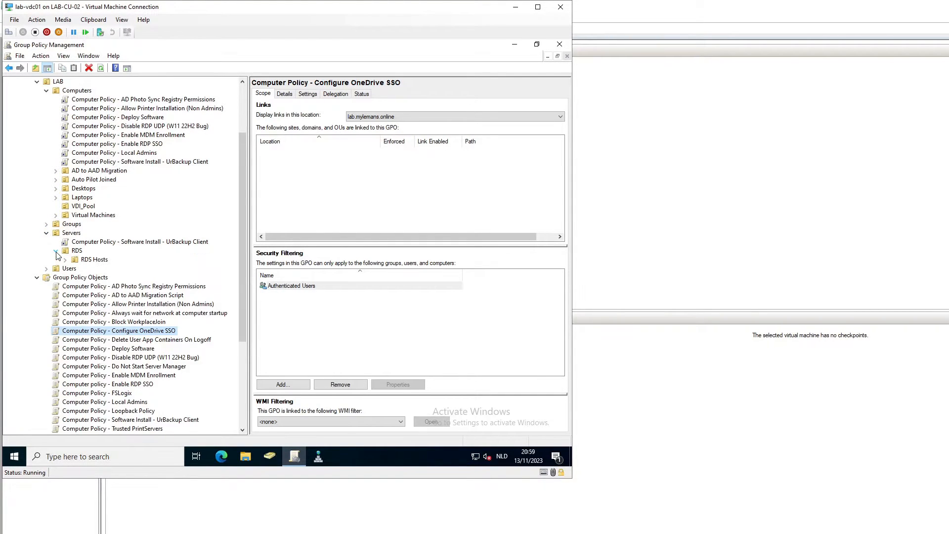
{"action": "left_click", "coordinate": [66, 260]}
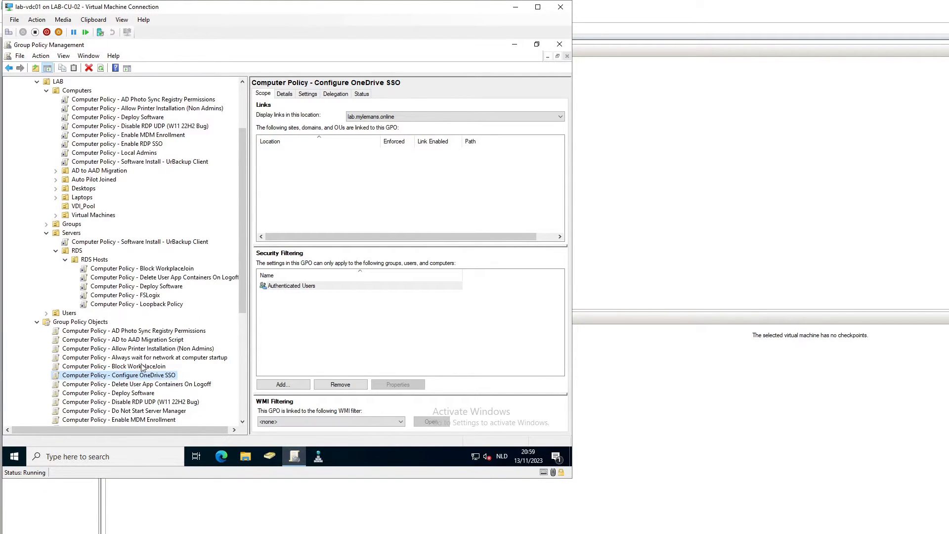
{"action": "left_click_drag", "start_coordinate": [147, 378], "coordinate": [98, 264]}
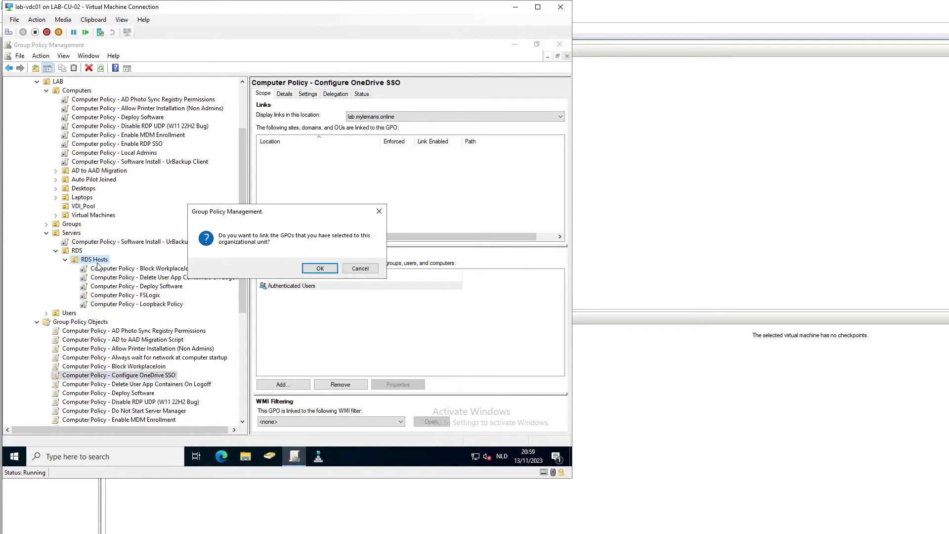
{"action": "left_click", "coordinate": [305, 270]}
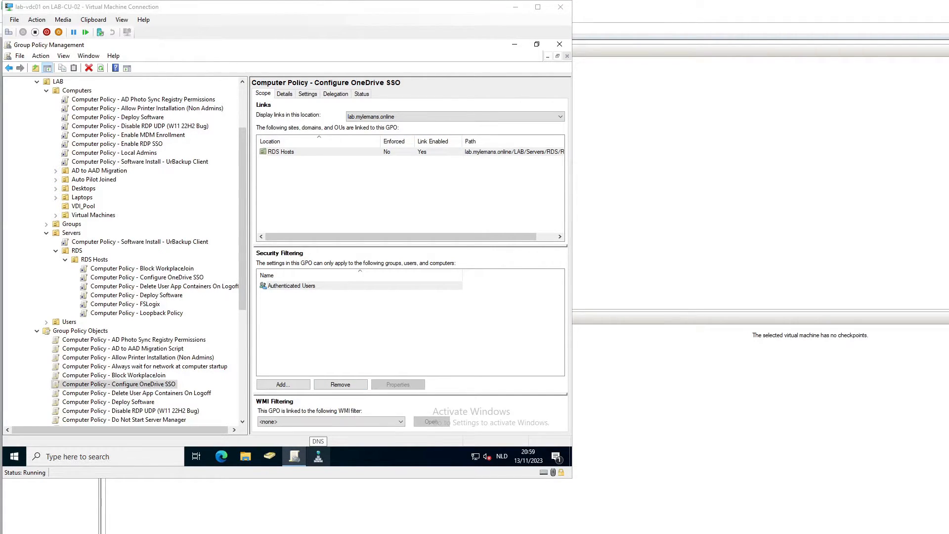
Step: Sign in to lab-rds01 as lab\administrator with the administrator password
{"action": "left_click", "coordinate": [668, 65]}
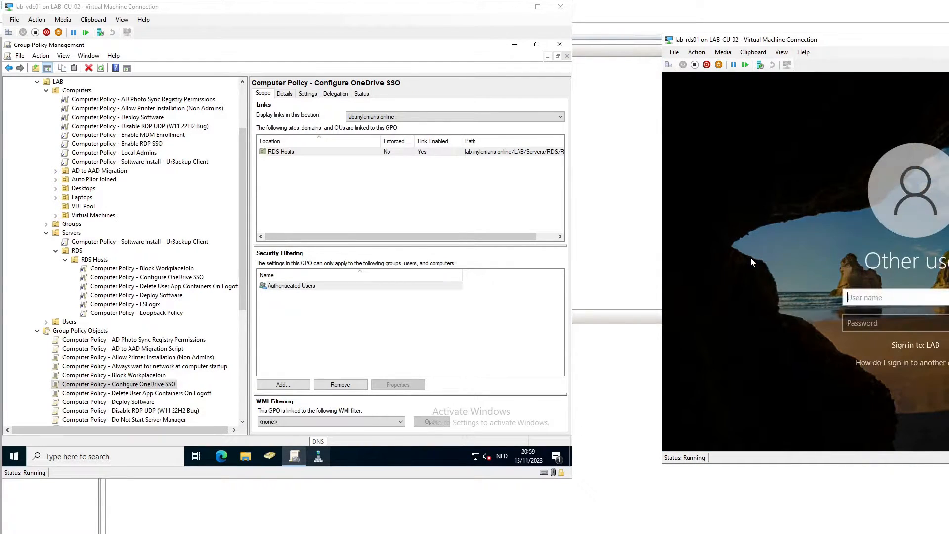
{"action": "type", "text": "lab\\administrator"}
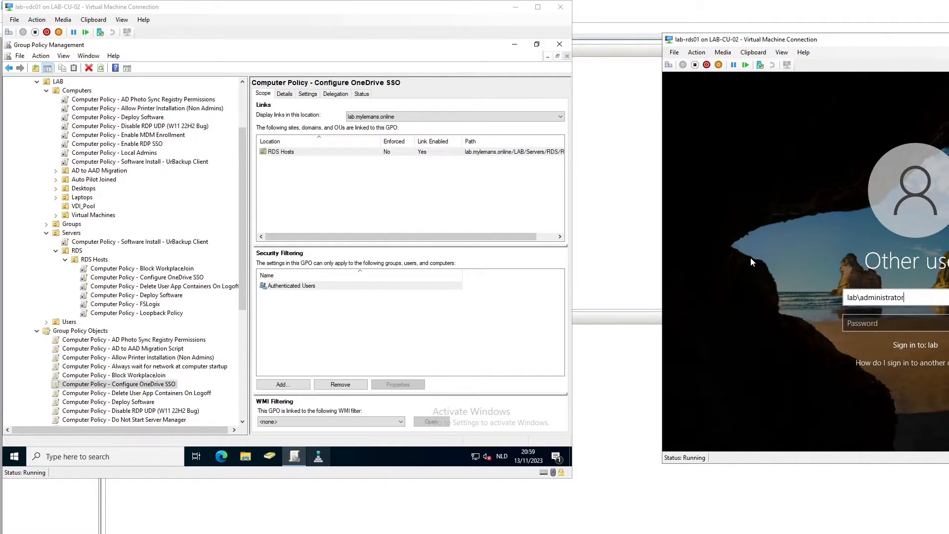
{"action": "key", "text": "Tab"}
{"action": "type", "text": "••••••"}
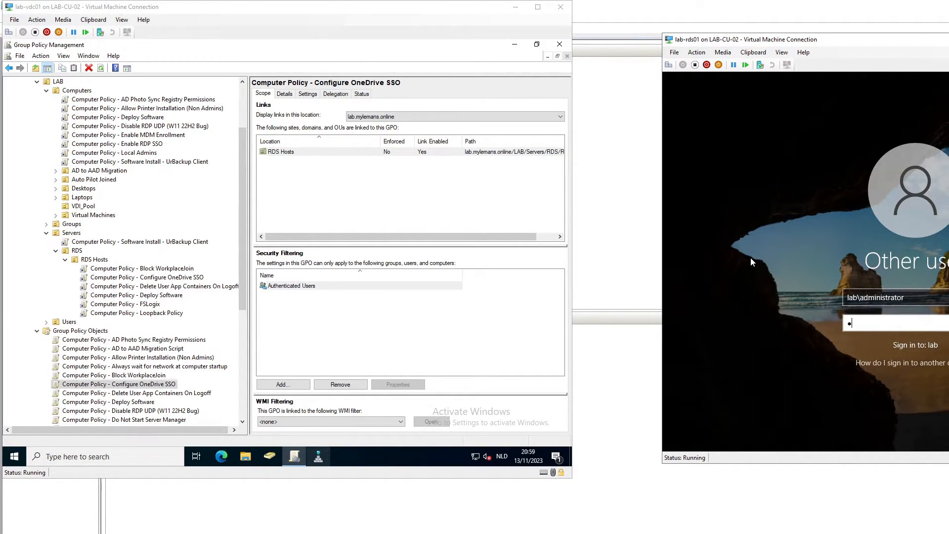
{"action": "type", "text": "••••"}
{"action": "key", "text": "Return"}
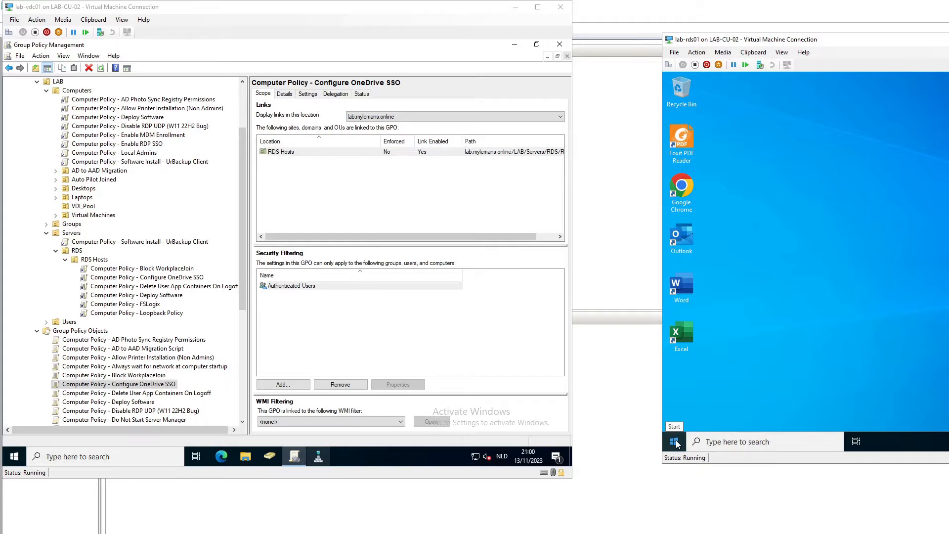
Step: Restart lab-rds01 from the Start context menu, forcing it despite other signed-in users
{"action": "right_click", "coordinate": [675, 442]}
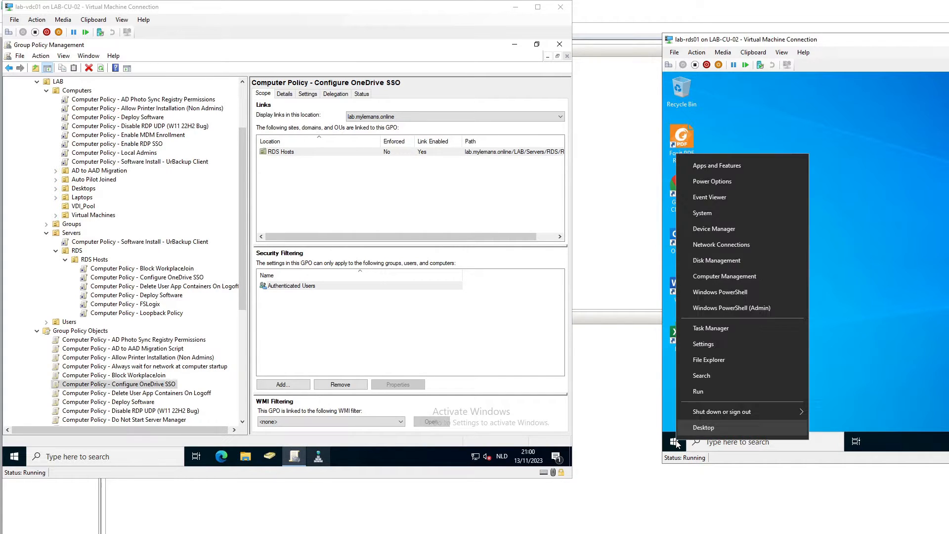
{"action": "mouse_move", "coordinate": [769, 406]}
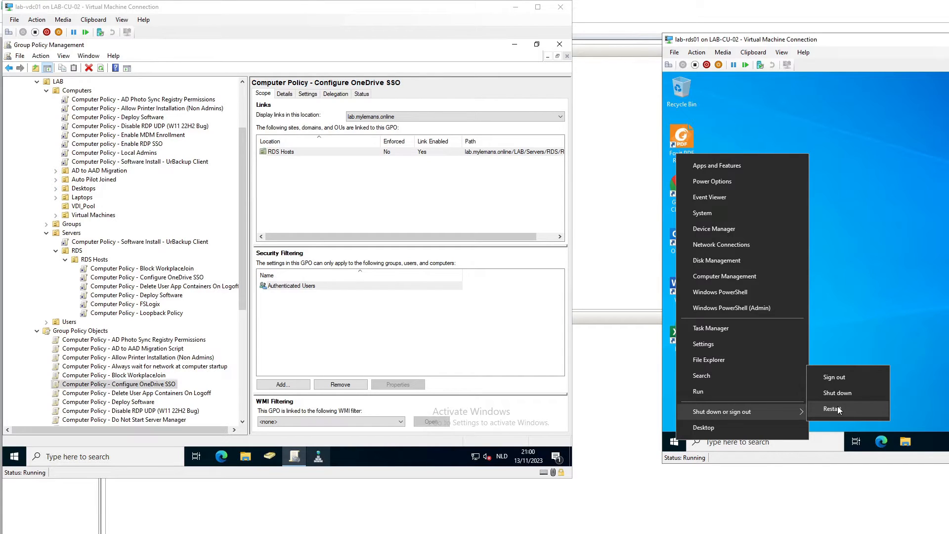
{"action": "left_click", "coordinate": [839, 409]}
{"action": "left_click", "coordinate": [762, 420]}
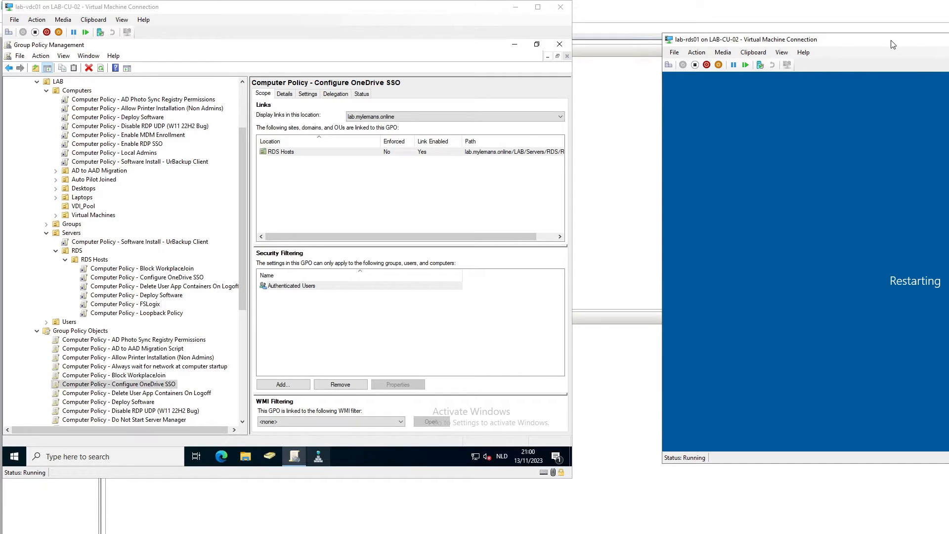
{"action": "left_click", "coordinate": [600, 18]}
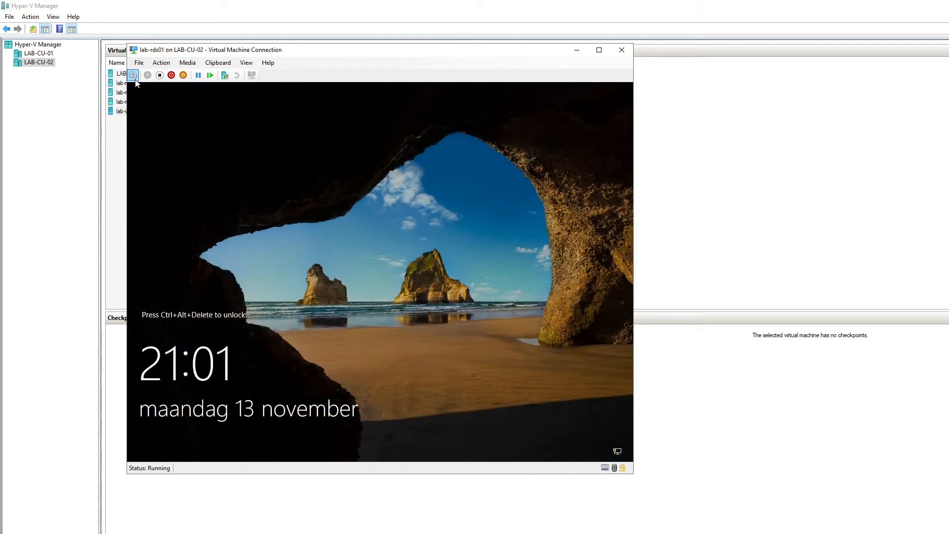
Step: Sign in to the restarted lab-rds01 with the domain user's name and password, then check hidden tray icons
{"action": "left_click", "coordinate": [133, 75]}
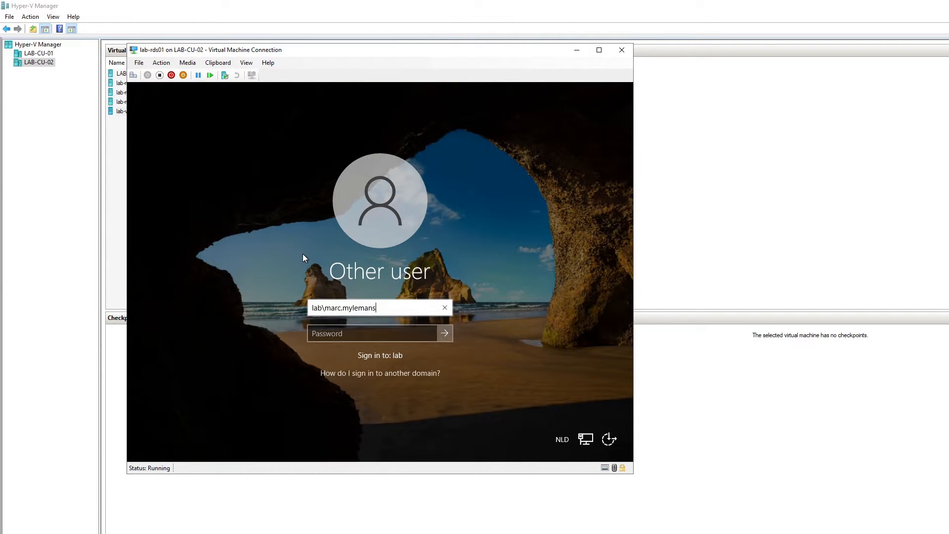
{"action": "key", "text": "Tab"}
{"action": "type", "text": "Passw0rd"}
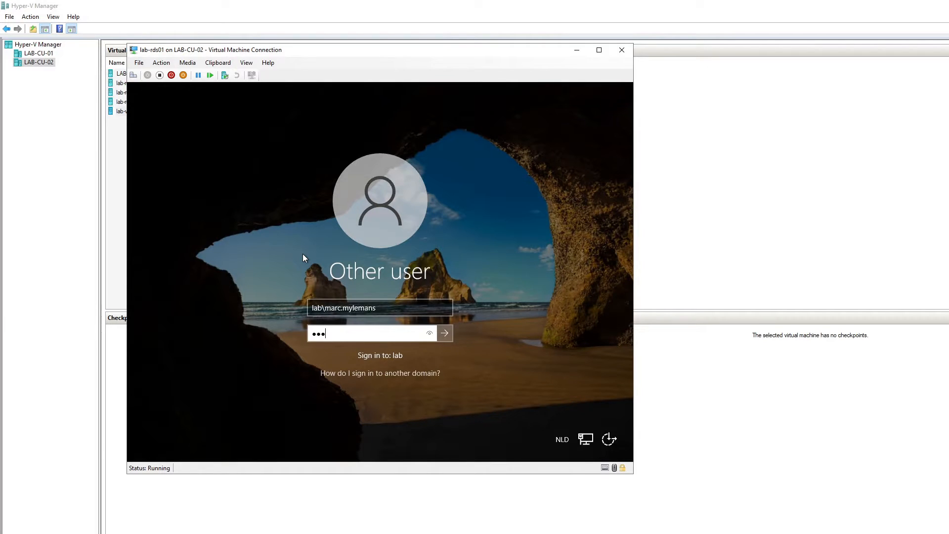
{"action": "key", "text": "Return"}
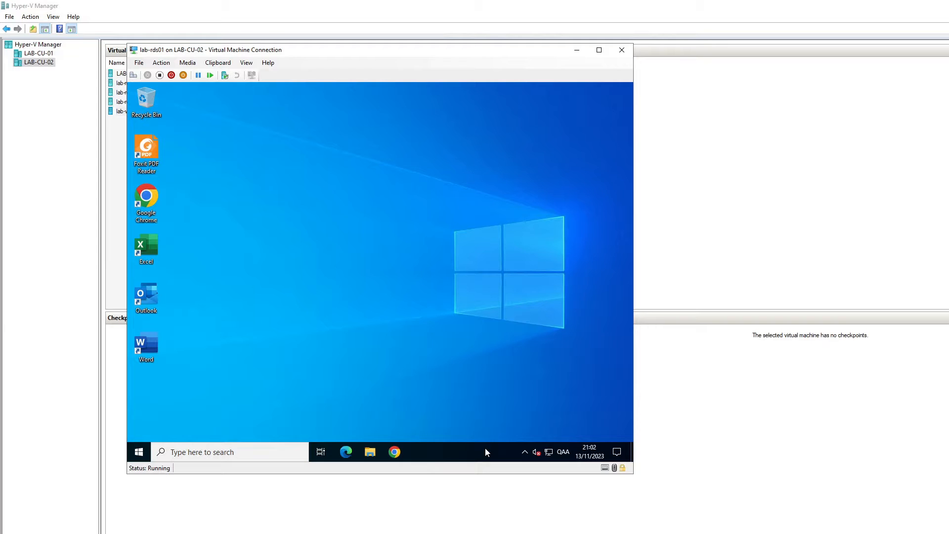
{"action": "left_click", "coordinate": [525, 452]}
{"action": "left_click", "coordinate": [476, 451]}
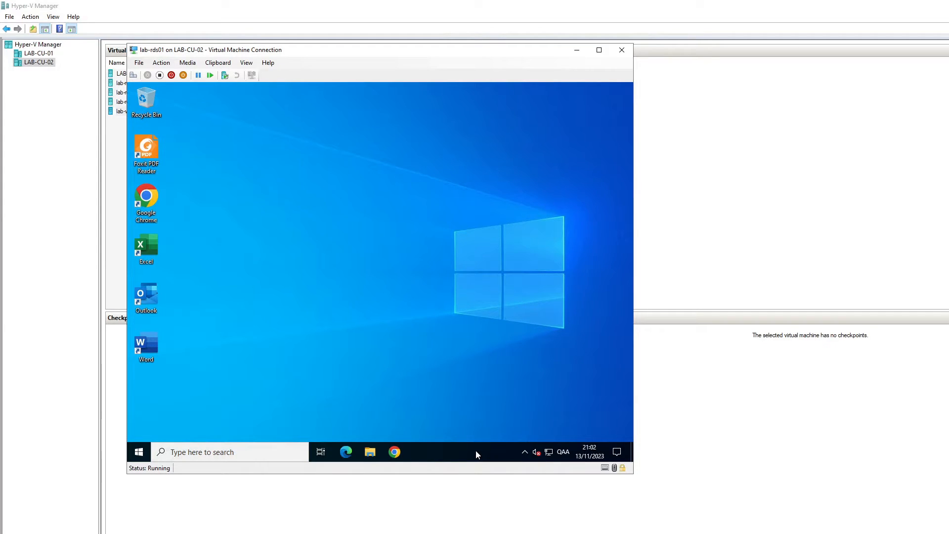
Step: Launch OneDrive from Start's Recently added list and keep the broken shortcut when warned
{"action": "left_click", "coordinate": [144, 453]}
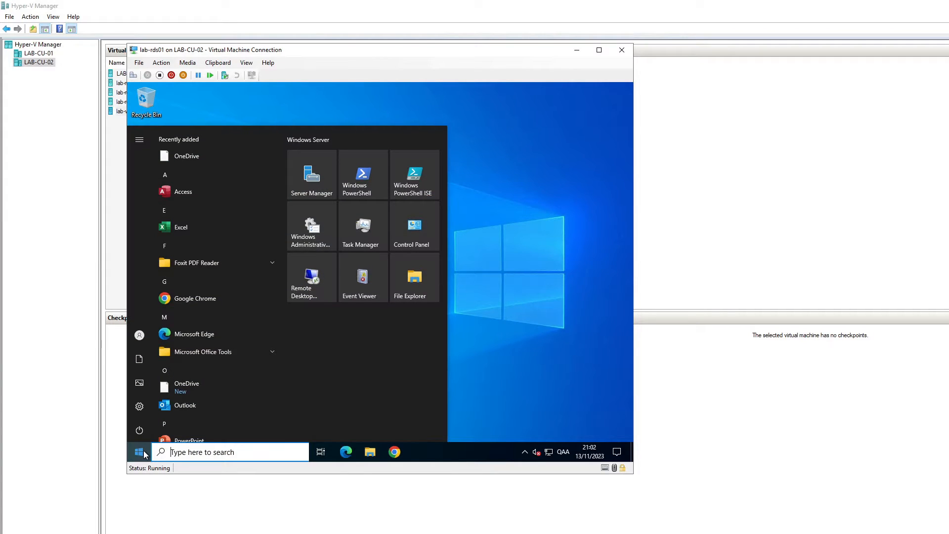
{"action": "left_click", "coordinate": [182, 160]}
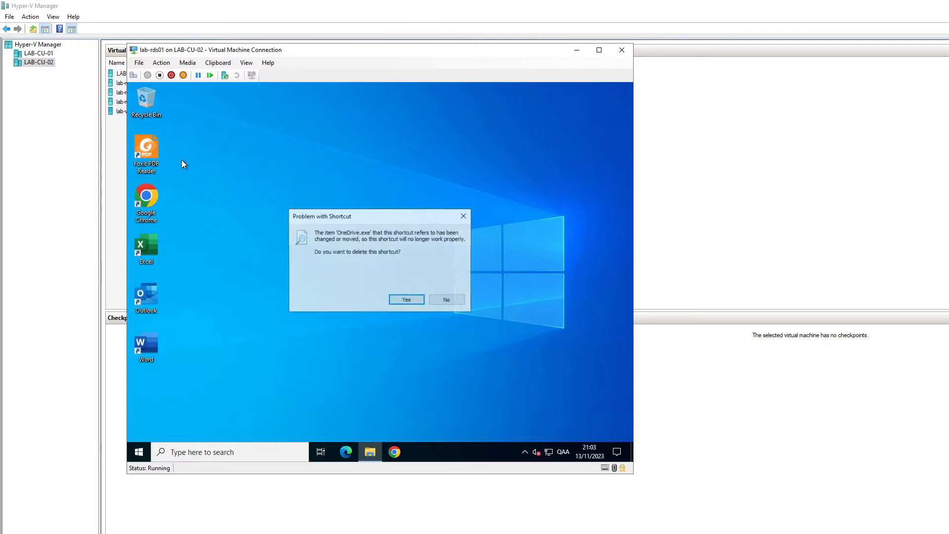
{"action": "left_click", "coordinate": [446, 301]}
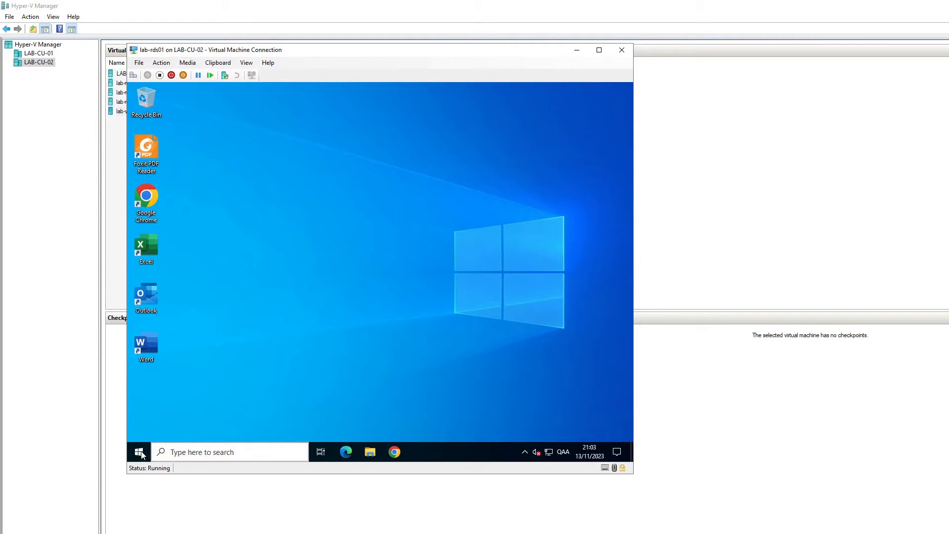
{"action": "left_click", "coordinate": [168, 452]}
Step: Open the OneDrive shortcut's file location in the Start Menu Programs folder
{"action": "key", "text": "super"}
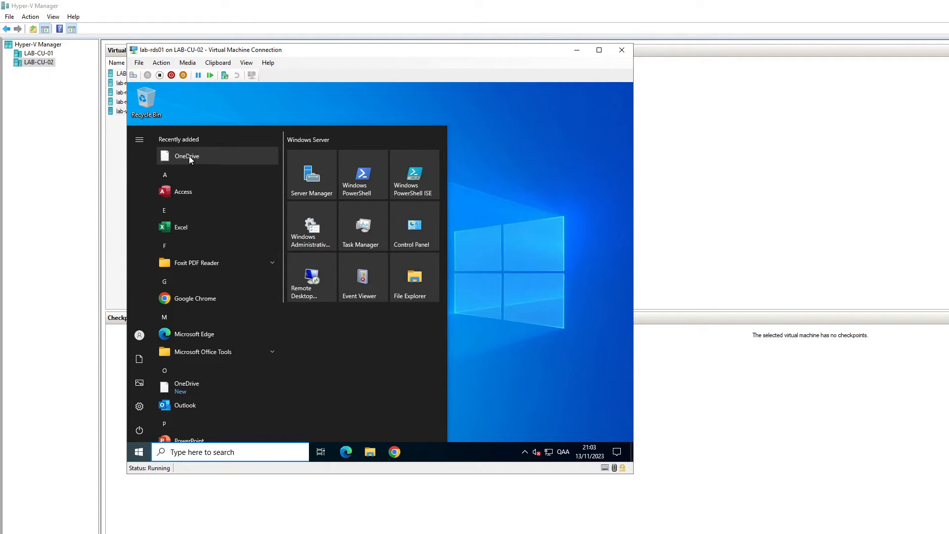
{"action": "right_click", "coordinate": [191, 160]}
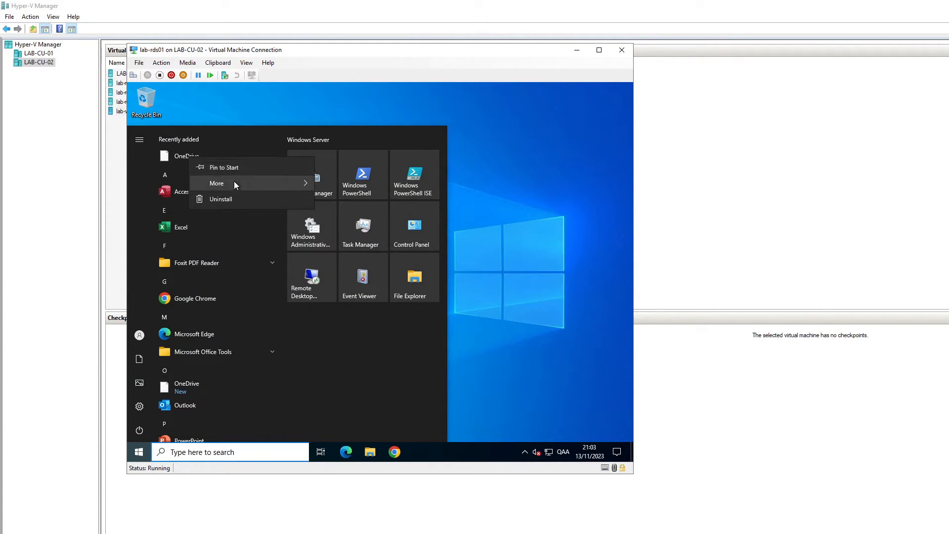
{"action": "mouse_move", "coordinate": [235, 185]}
{"action": "left_click", "coordinate": [378, 236]}
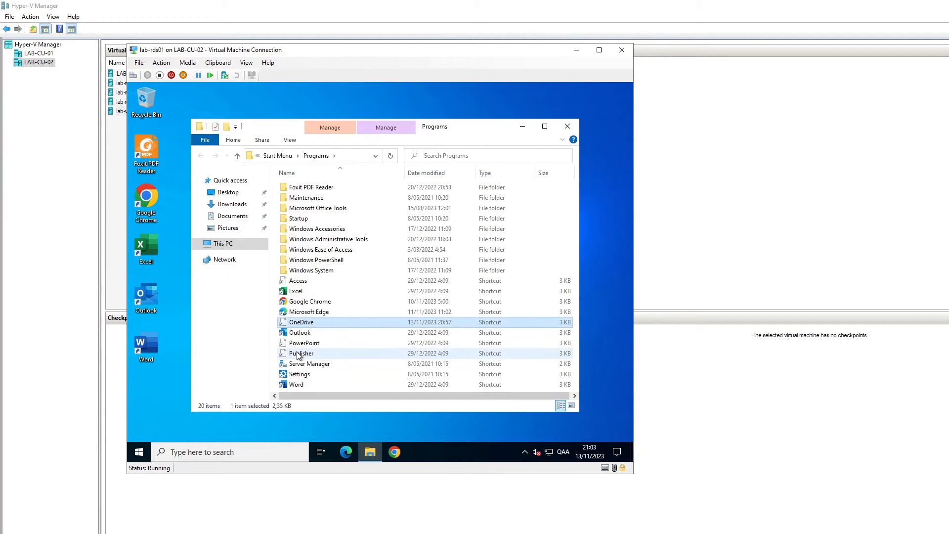
{"action": "right_click", "coordinate": [301, 324]}
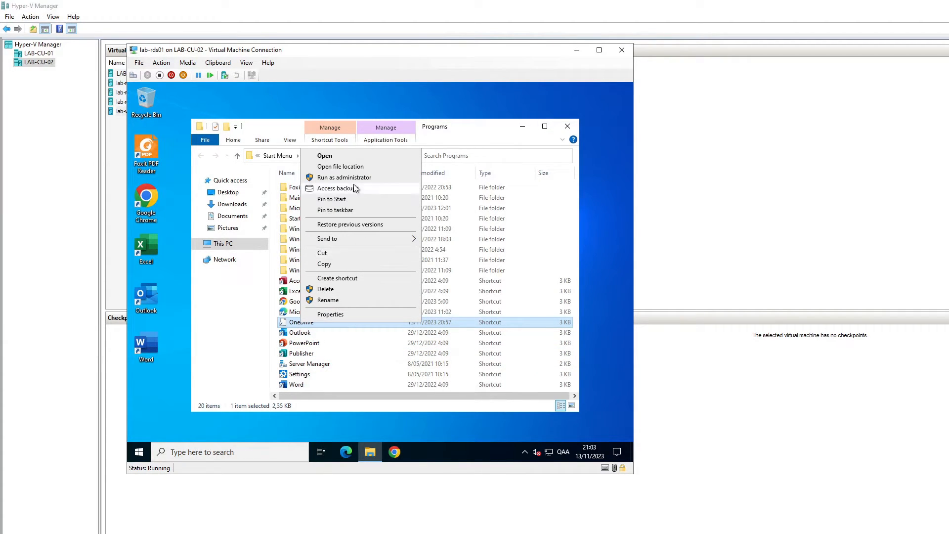
{"action": "left_click", "coordinate": [341, 166]}
{"action": "left_click", "coordinate": [441, 301]}
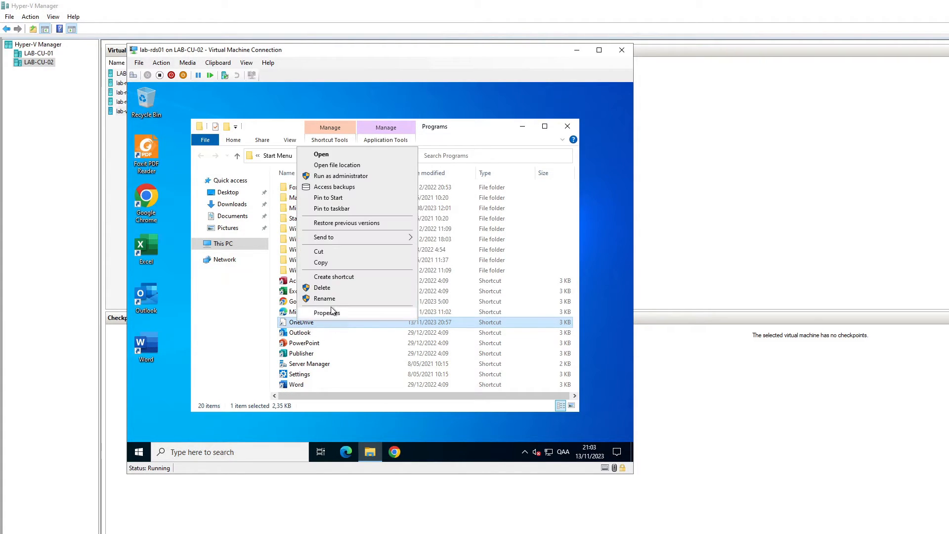
Step: Inspect the shortcut's Target path to OneDrive.exe in Properties and cancel without changes
{"action": "left_click", "coordinate": [340, 314]}
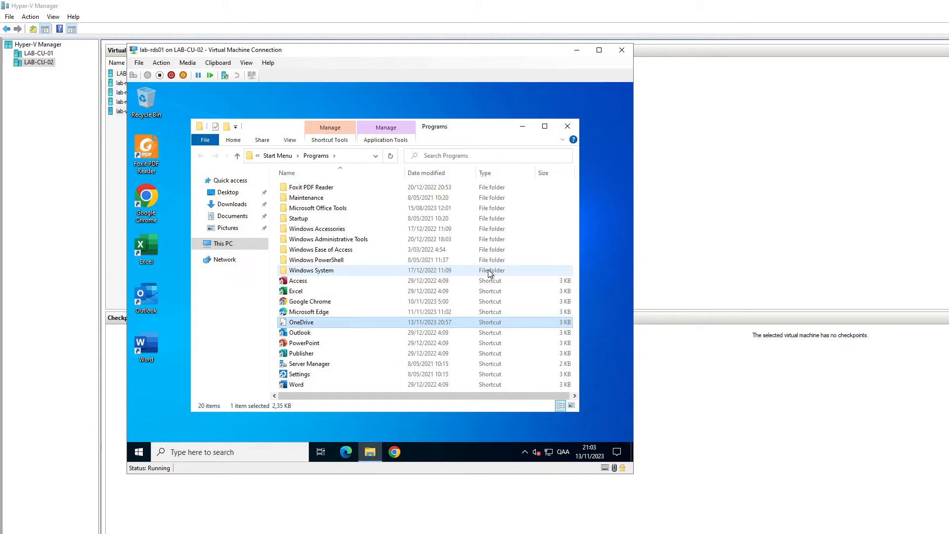
{"action": "left_click", "coordinate": [425, 275]}
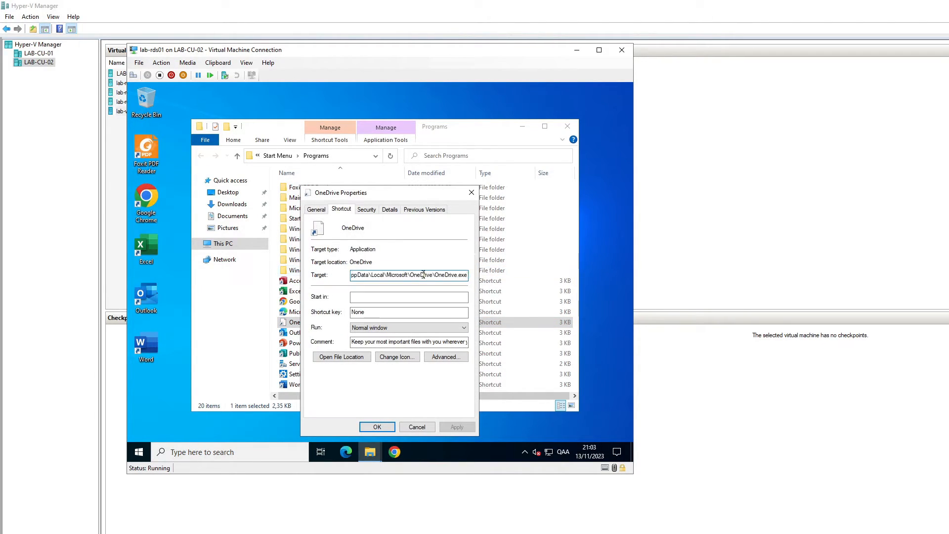
{"action": "left_click_drag", "start_coordinate": [401, 274], "coordinate": [318, 274]}
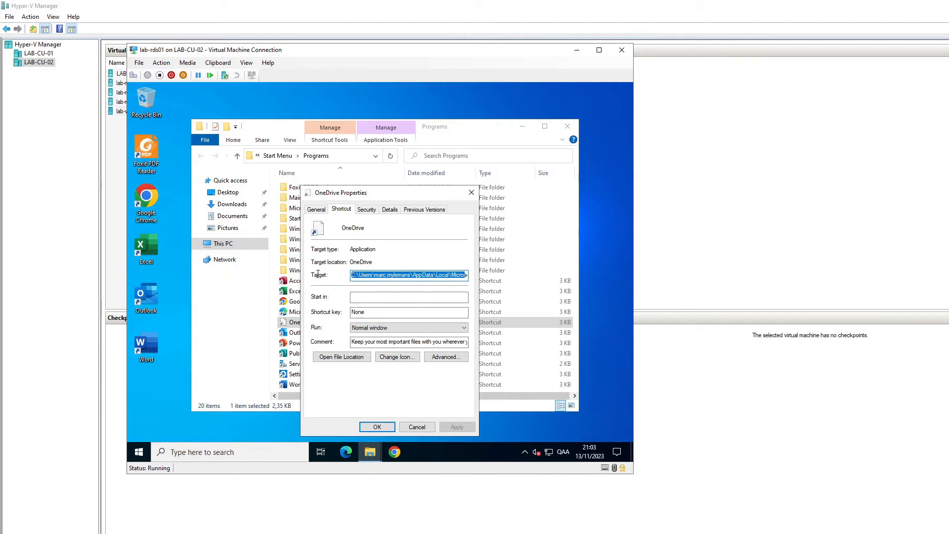
{"action": "left_click", "coordinate": [393, 275]}
{"action": "left_click_drag", "start_coordinate": [393, 275], "coordinate": [475, 273]}
{"action": "left_click", "coordinate": [408, 428]}
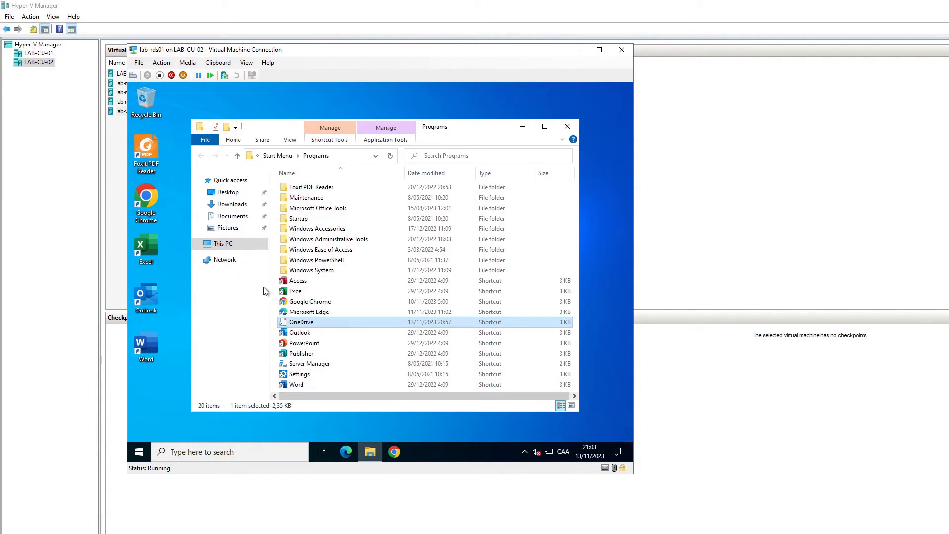
Step: Confirm the Downloads folder under This PC is empty and close File Explorer
{"action": "left_click", "coordinate": [220, 249]}
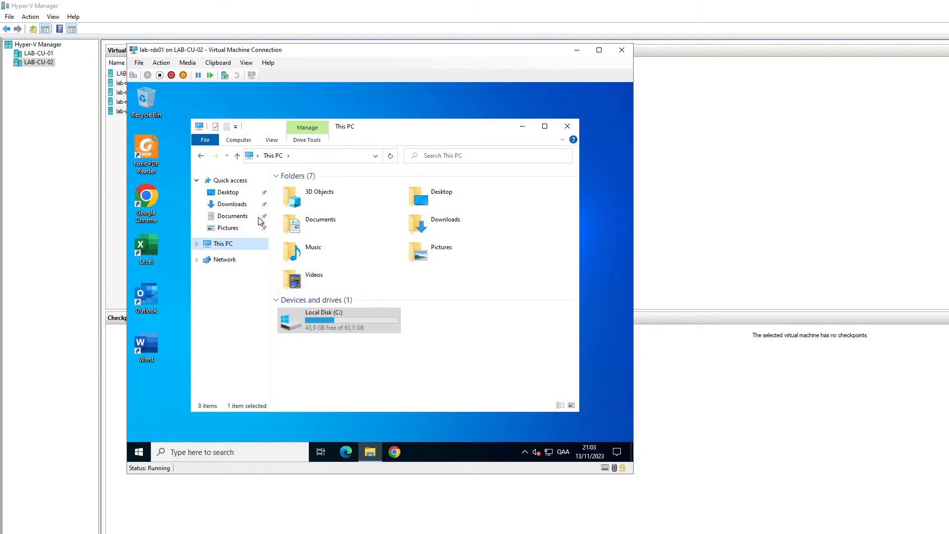
{"action": "left_click", "coordinate": [231, 205]}
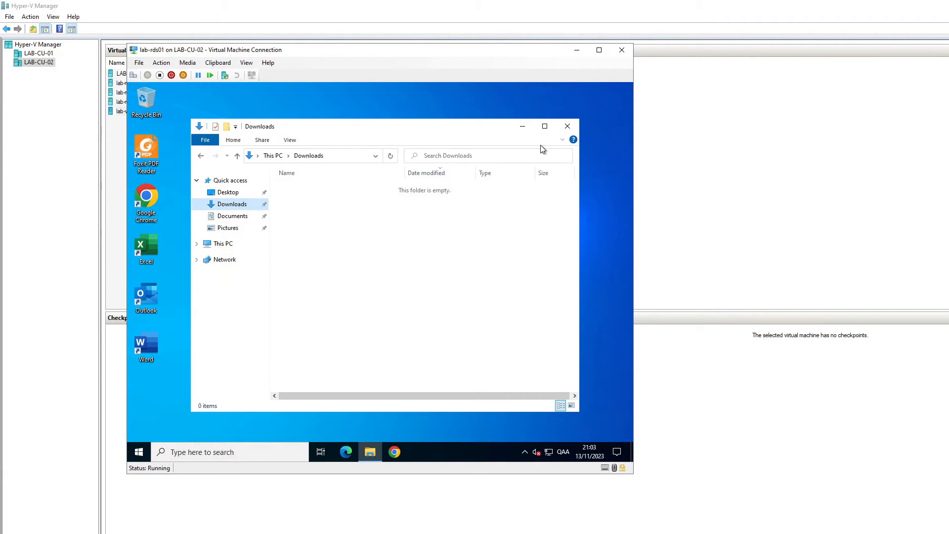
{"action": "left_click", "coordinate": [568, 127]}
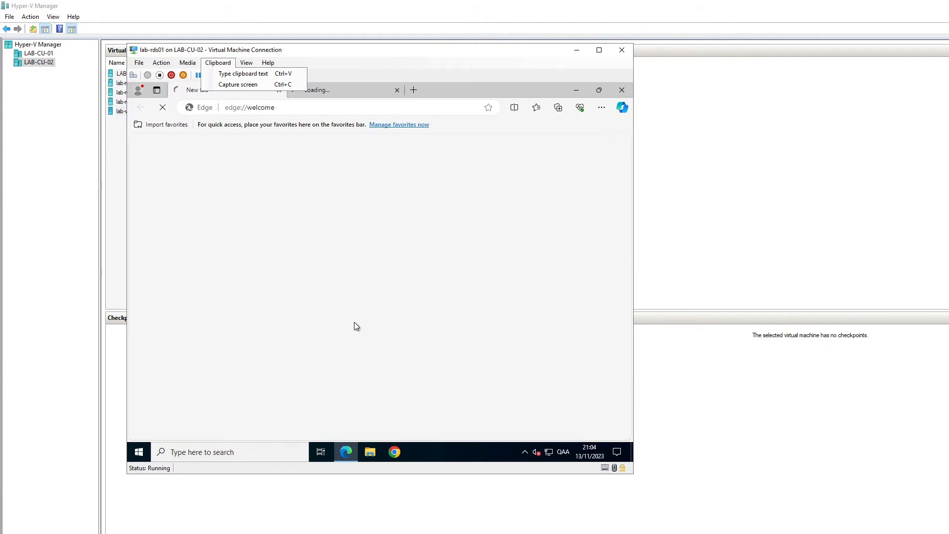
Step: Load the OneDrive download page in Edge from the clipboard URL and download OneDriveSetup.exe
{"action": "left_click", "coordinate": [262, 108]}
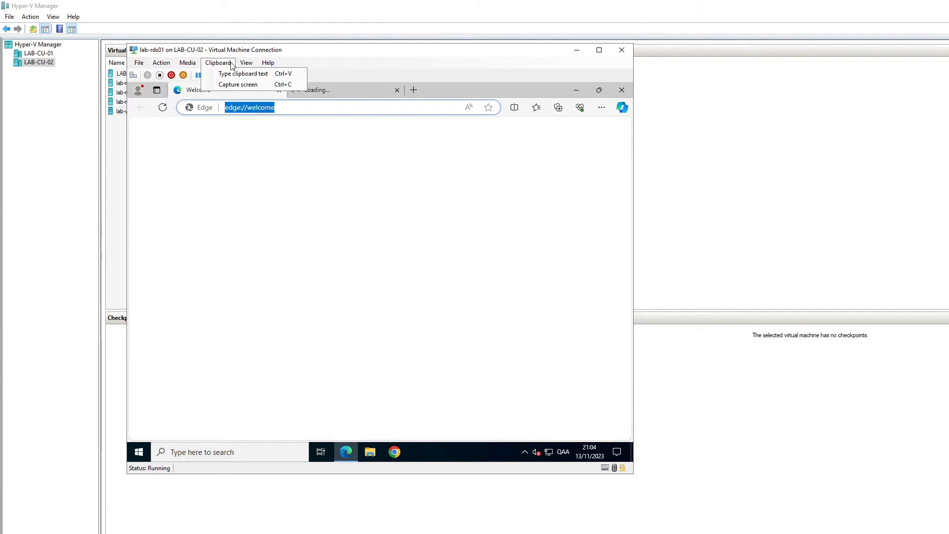
{"action": "left_click", "coordinate": [243, 73]}
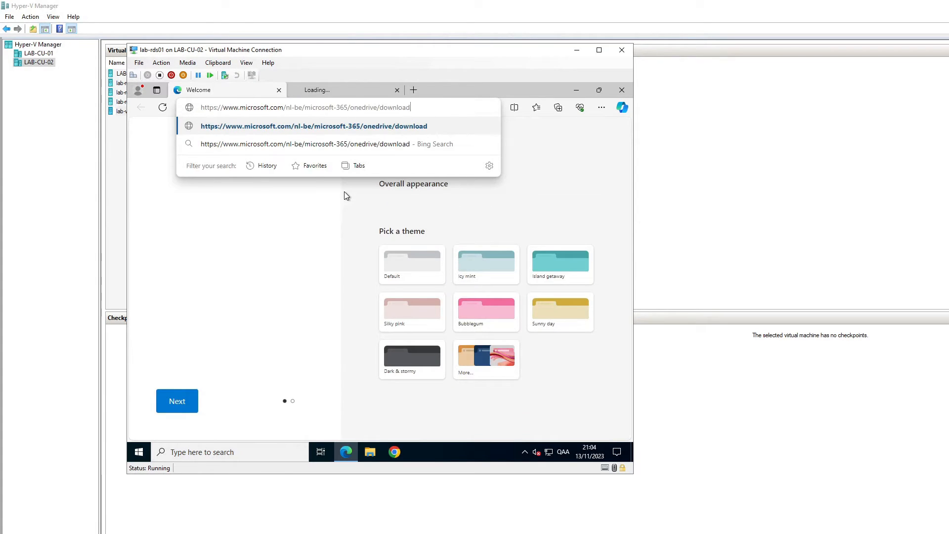
{"action": "key", "text": "Return"}
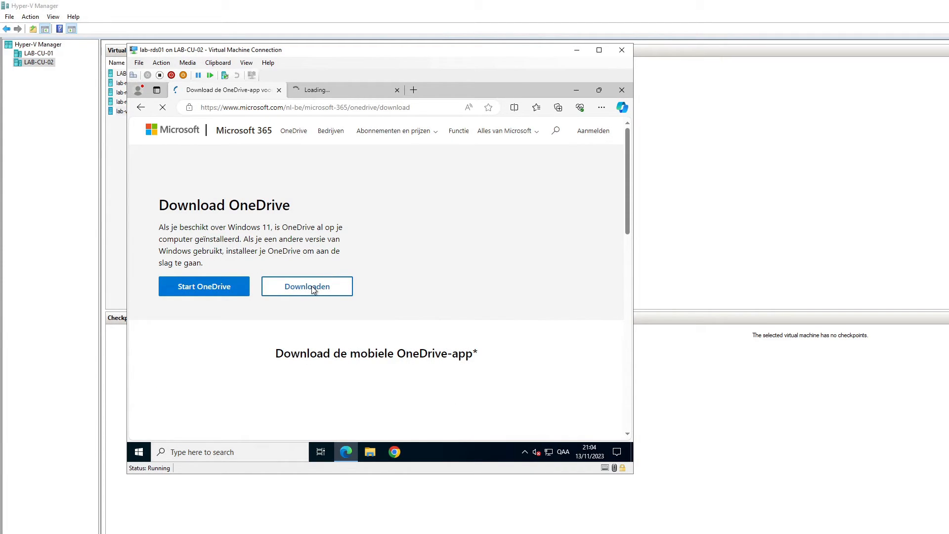
{"action": "left_click", "coordinate": [312, 286]}
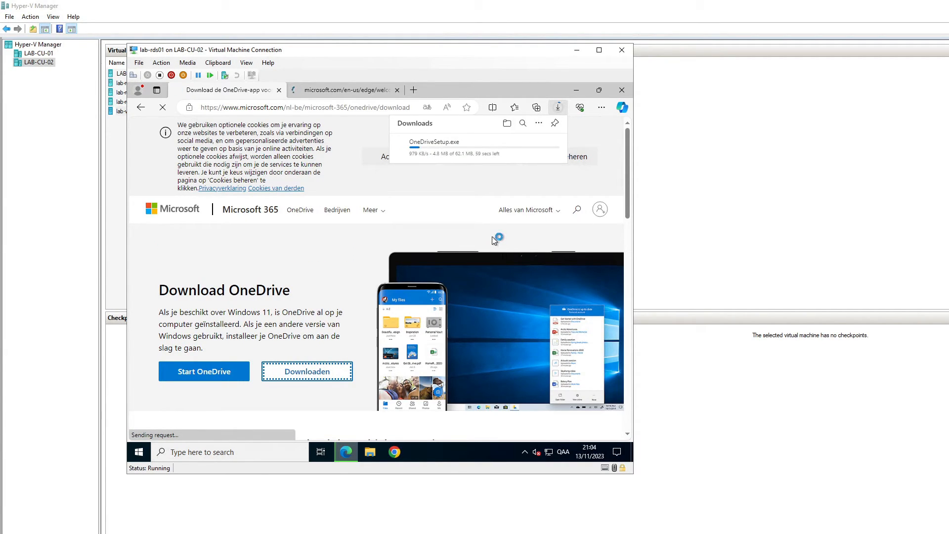
Step: Run OneDriveSetup.exe from Edge's downloads and close the browser while setup installs
{"action": "left_click", "coordinate": [450, 149]}
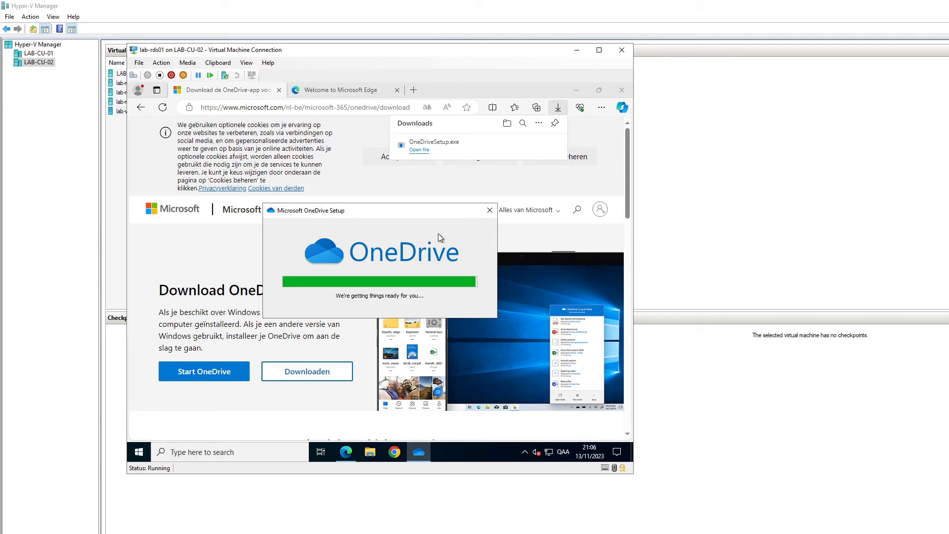
{"action": "left_click", "coordinate": [622, 90]}
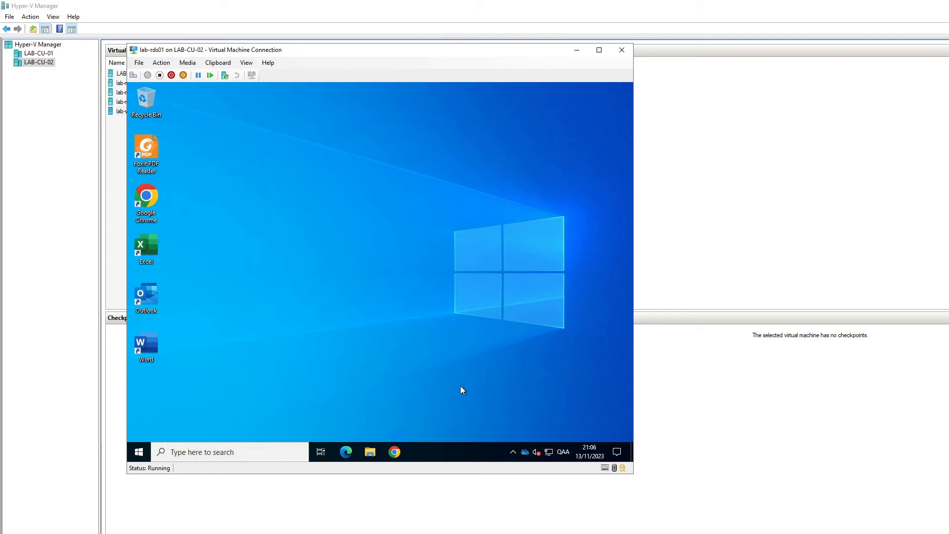
Step: Verify OneDrive on lab-rds01 shows the user's files synced, then sign out of the server
{"action": "left_click", "coordinate": [525, 453]}
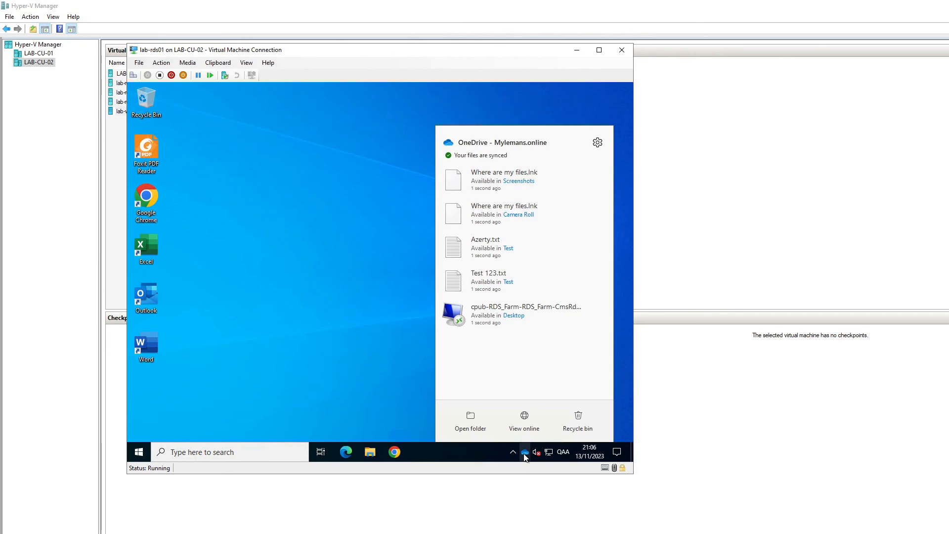
{"action": "left_click", "coordinate": [355, 336]}
{"action": "right_click", "coordinate": [139, 452]}
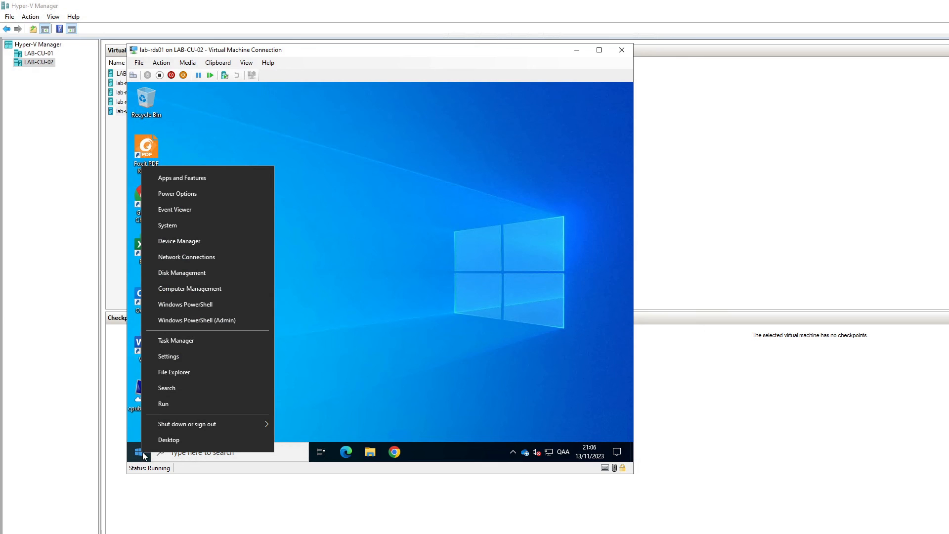
{"action": "mouse_move", "coordinate": [221, 423]}
{"action": "left_click", "coordinate": [307, 424]}
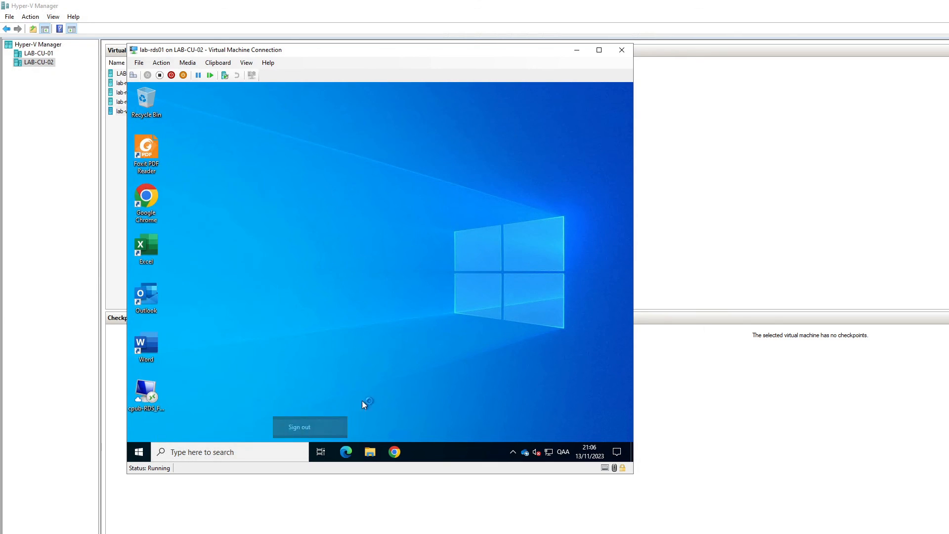